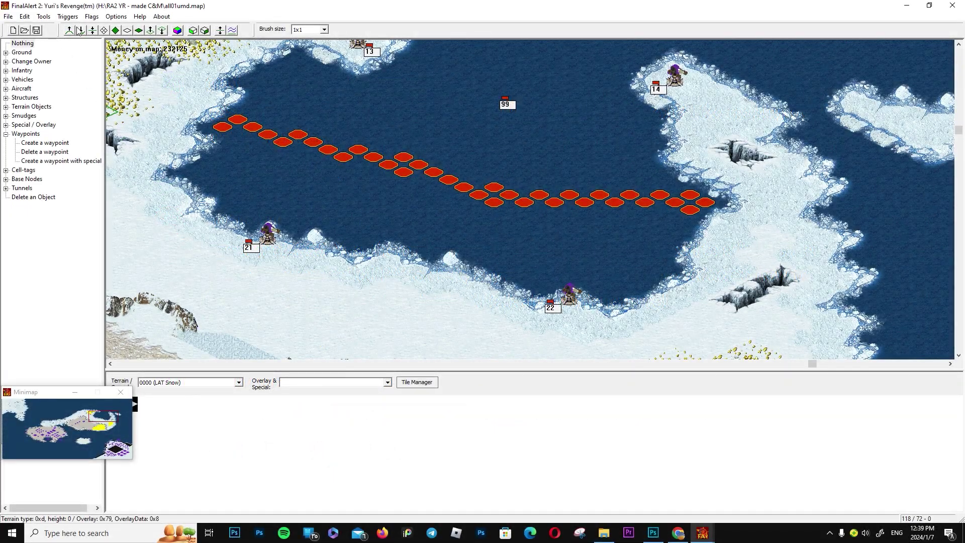
Open the Trigger Editor, move it to the centre, and select the Spy-the-three-buildings text value
click(75, 17)
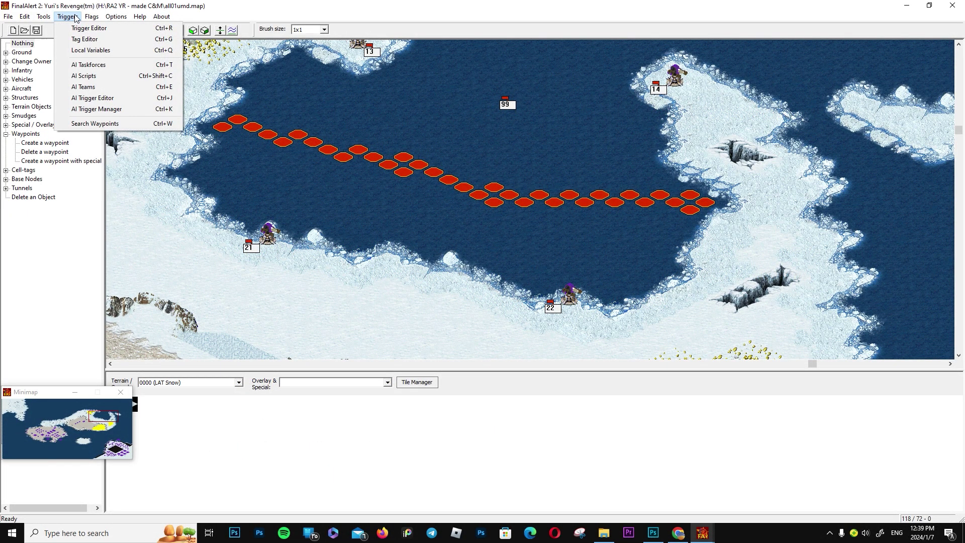
click(79, 28)
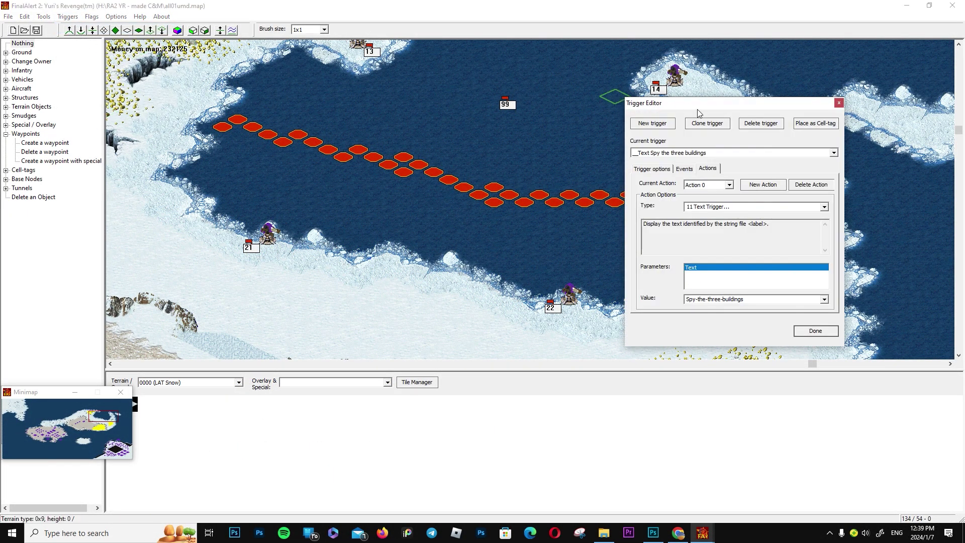
drag(698, 112, 508, 95)
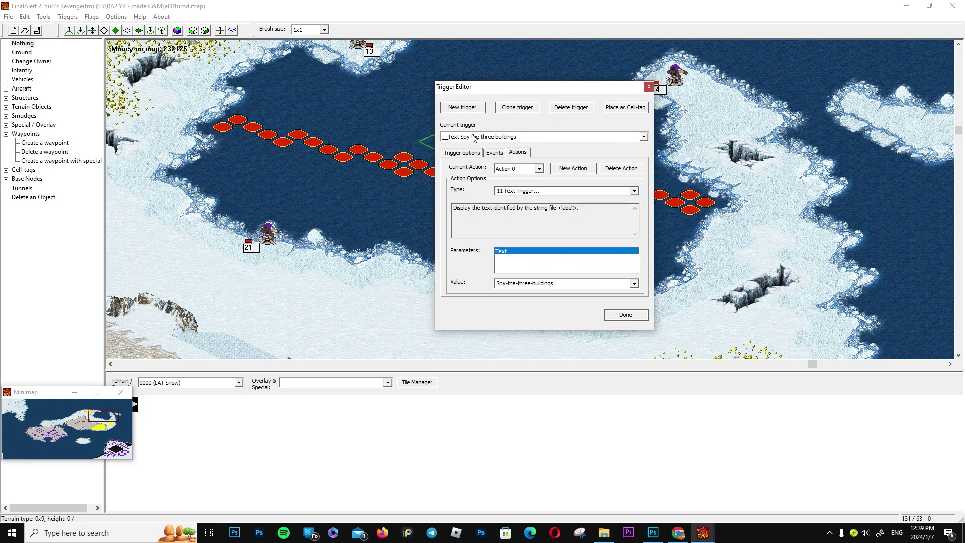
drag(556, 284, 490, 281)
Reselect the Spy-the-three-buildings label and exit Yuri's Revenge from its main menu
drag(597, 285, 494, 283)
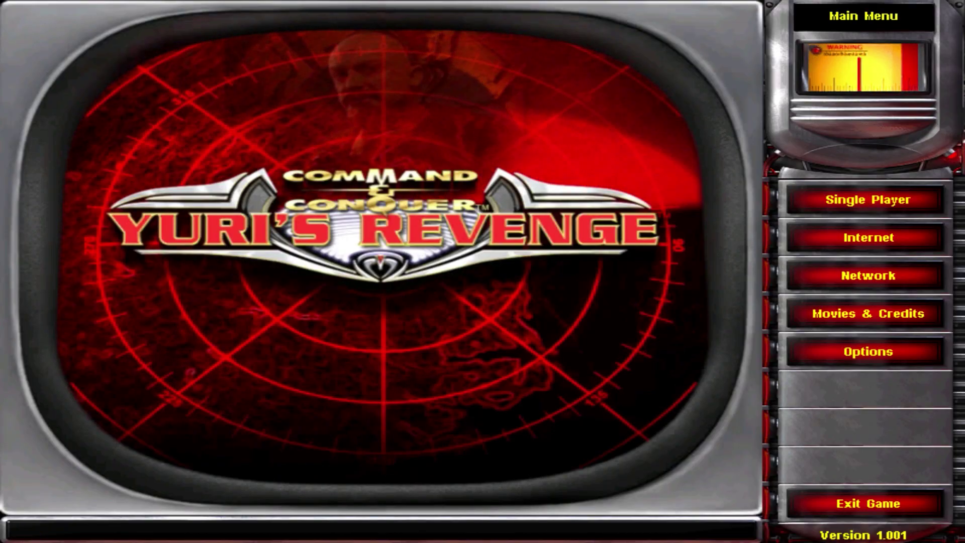
click(848, 505)
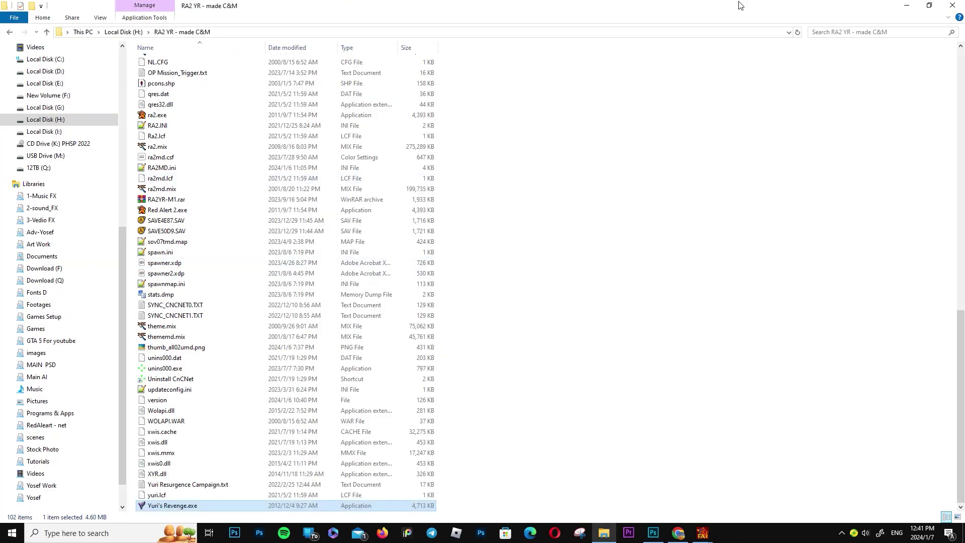
Launch RA2StrEdit.exe - Shortcut from the RA2 Tools folder on the desktop
click(907, 6)
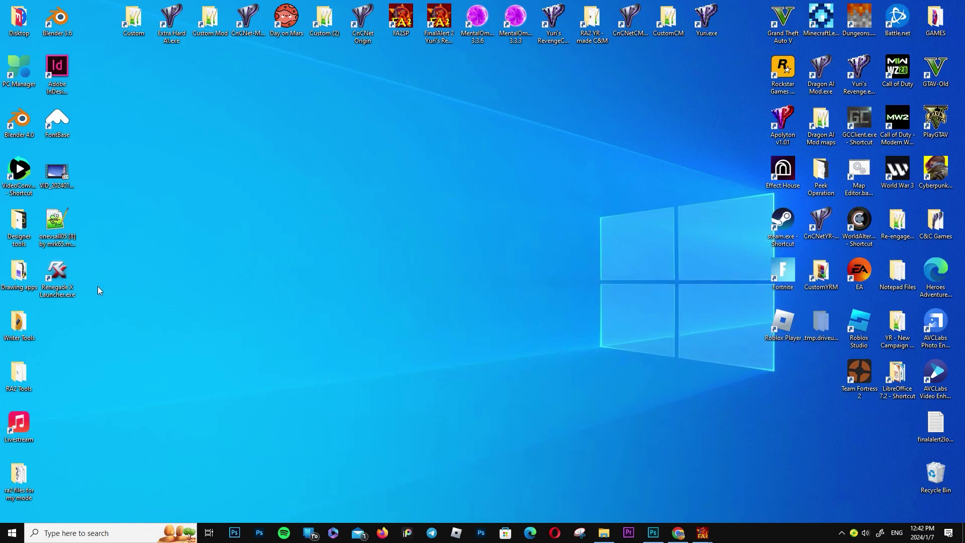
double_click(19, 373)
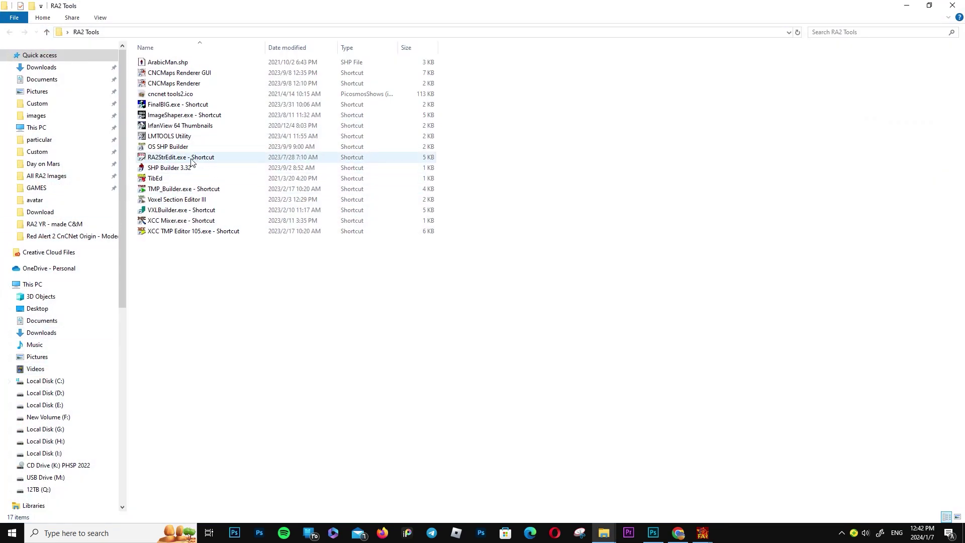
click(179, 158)
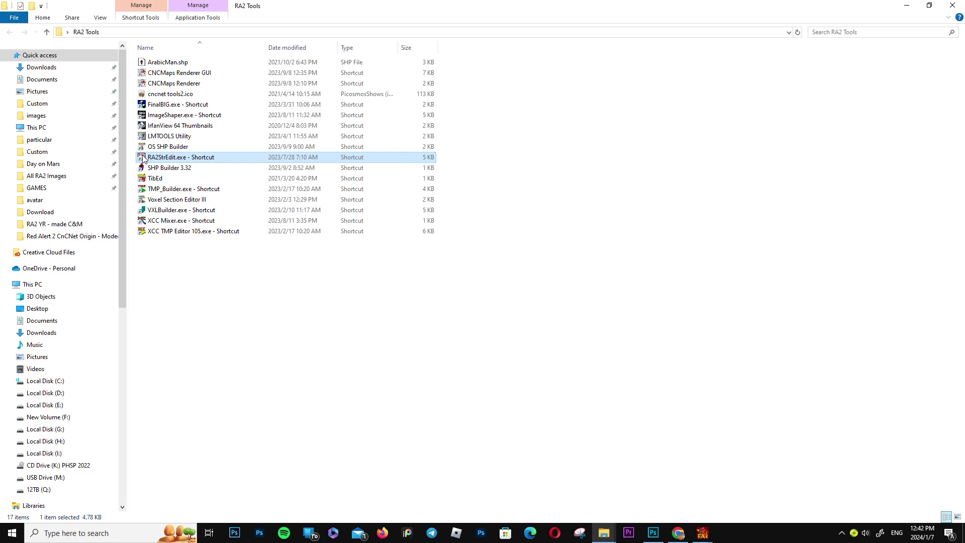
double_click(143, 159)
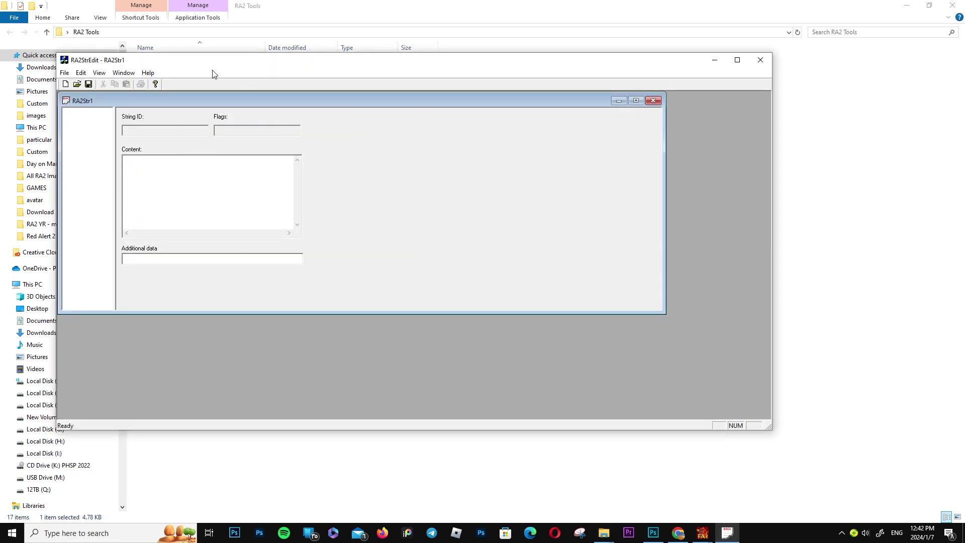
Open ra2md.csf from the RA2 Stredit folder in RA2StrEdit
drag(210, 59, 429, 59)
click(298, 82)
click(35, 59)
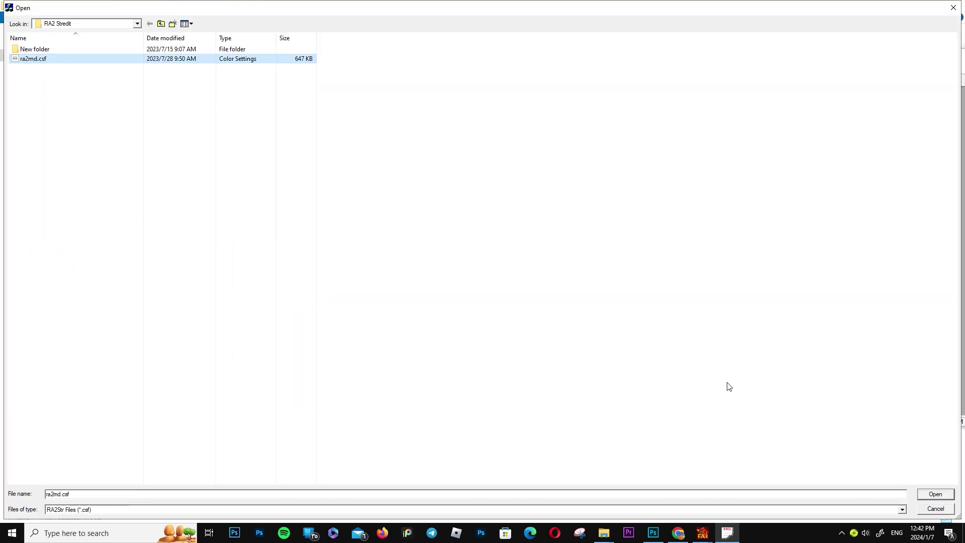
click(928, 495)
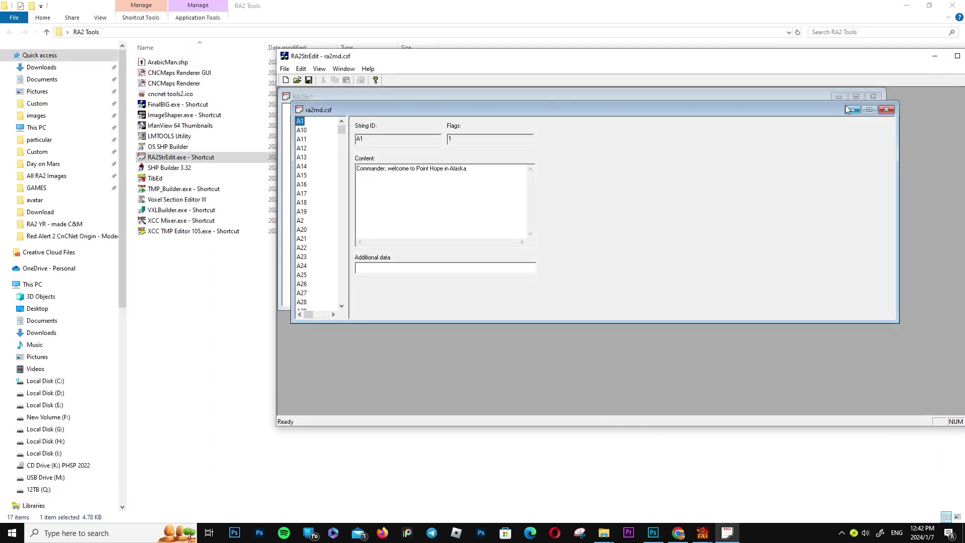
Close the empty RA2Str1 document and reposition the ra2md.csf window
click(877, 96)
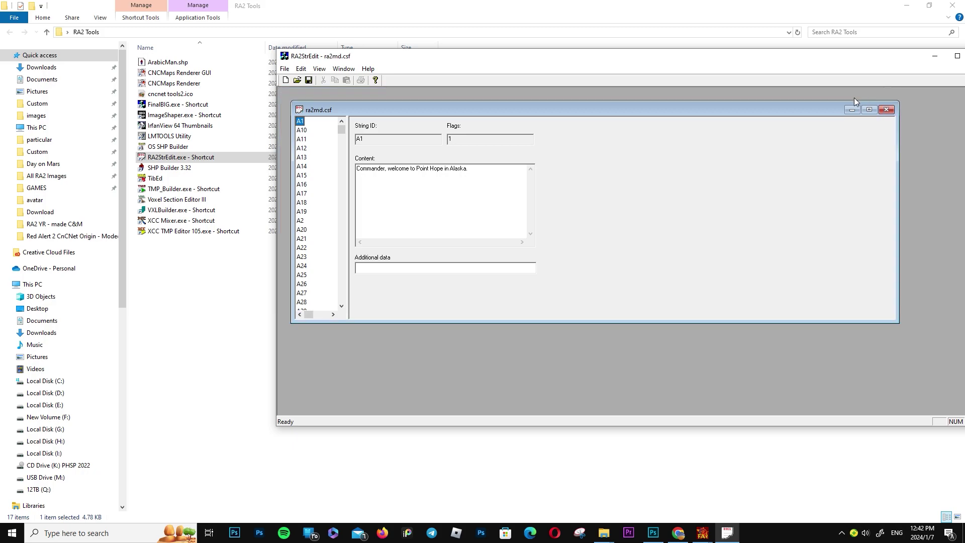
drag(406, 110, 393, 96)
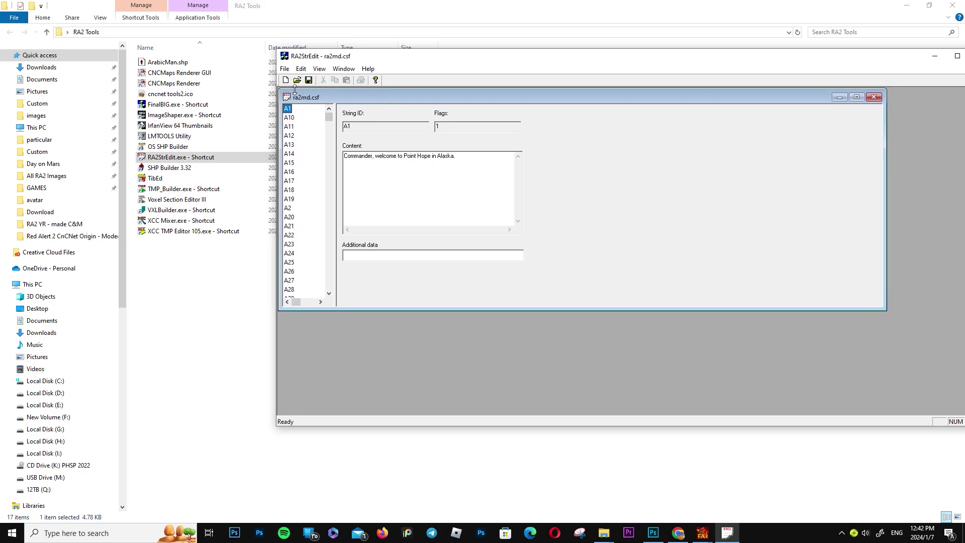
click(301, 69)
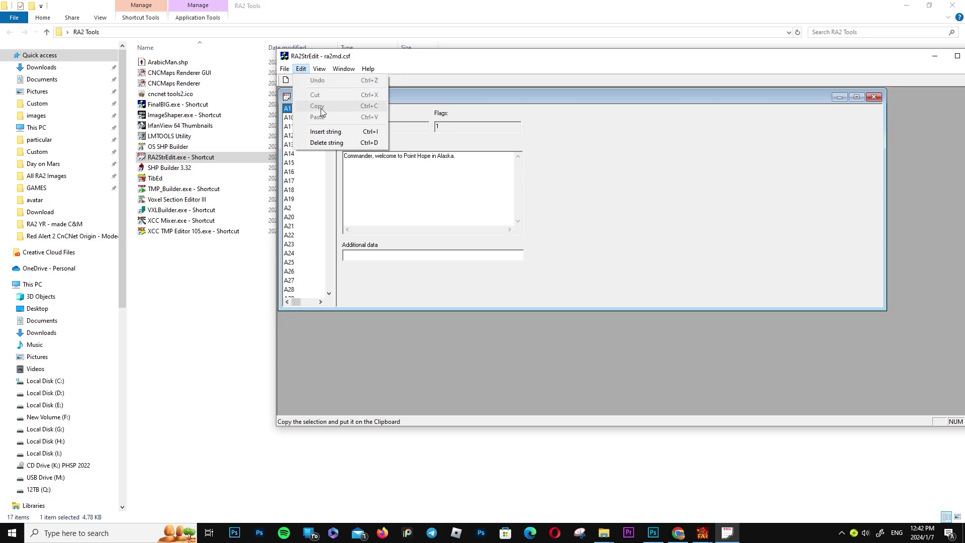
Insert a new string with ID Ext::M2Text1 and flag 1 via Edit > Insert string
click(332, 134)
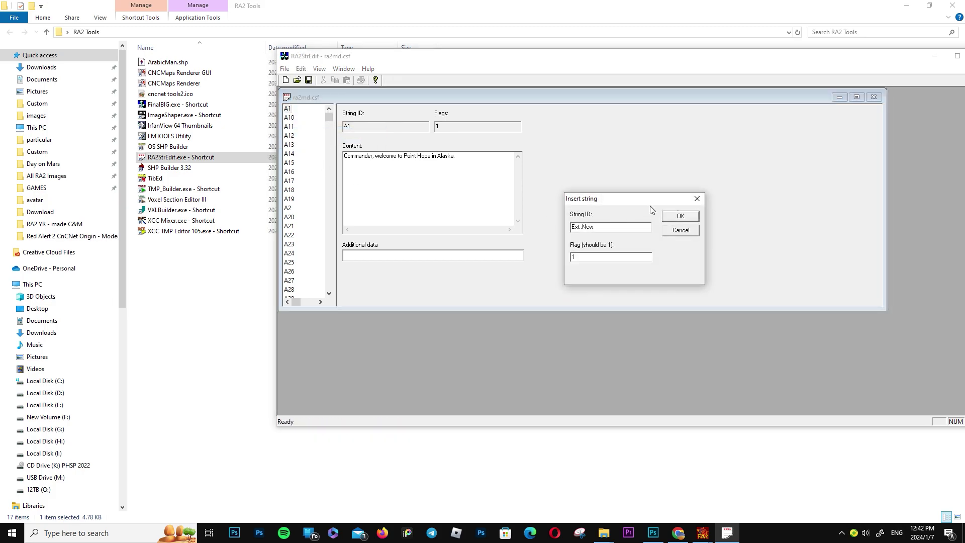
drag(631, 201, 488, 202)
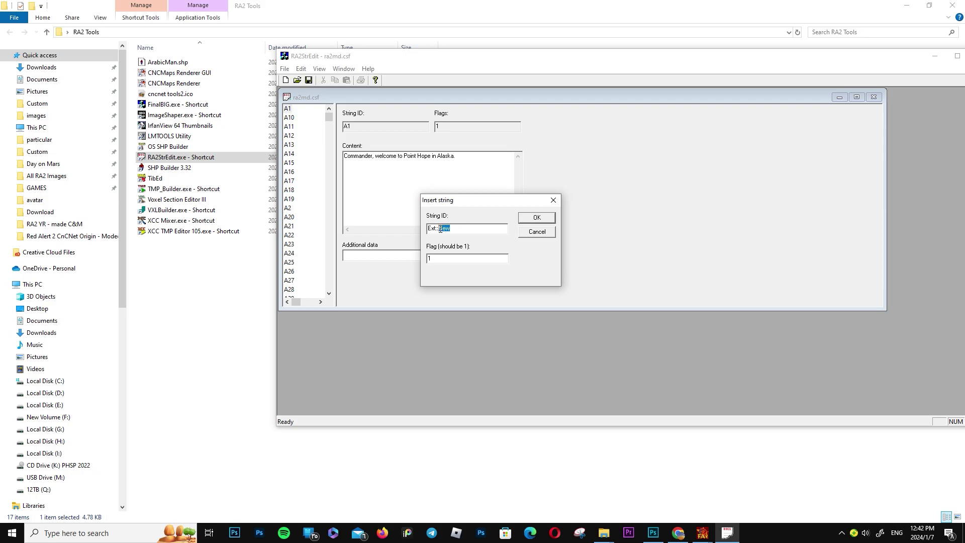
text(M2Text1)
double_click(467, 230)
Confirm the Ext::M2Text1 string, select its content field, then bring FinalAlert 2 forward
click(535, 218)
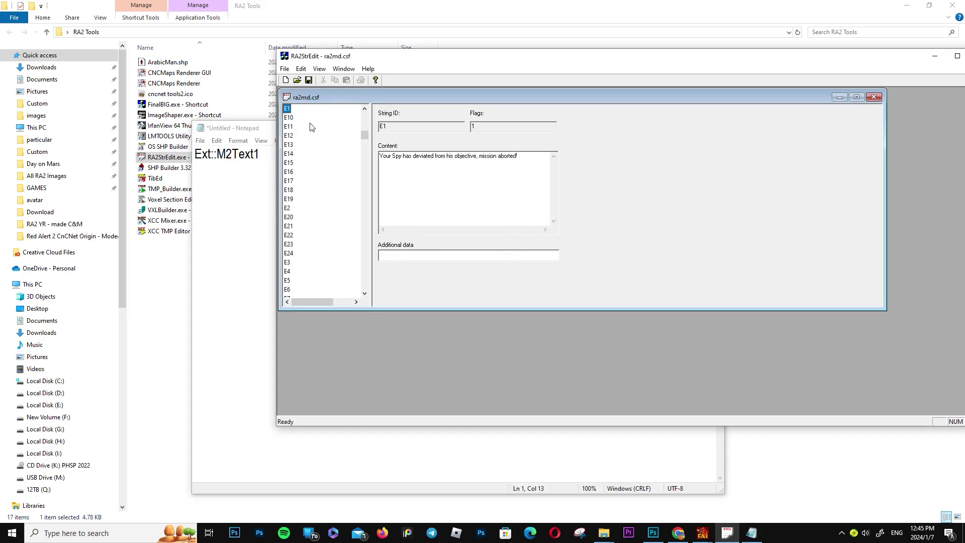
scroll(311, 133, down, 7)
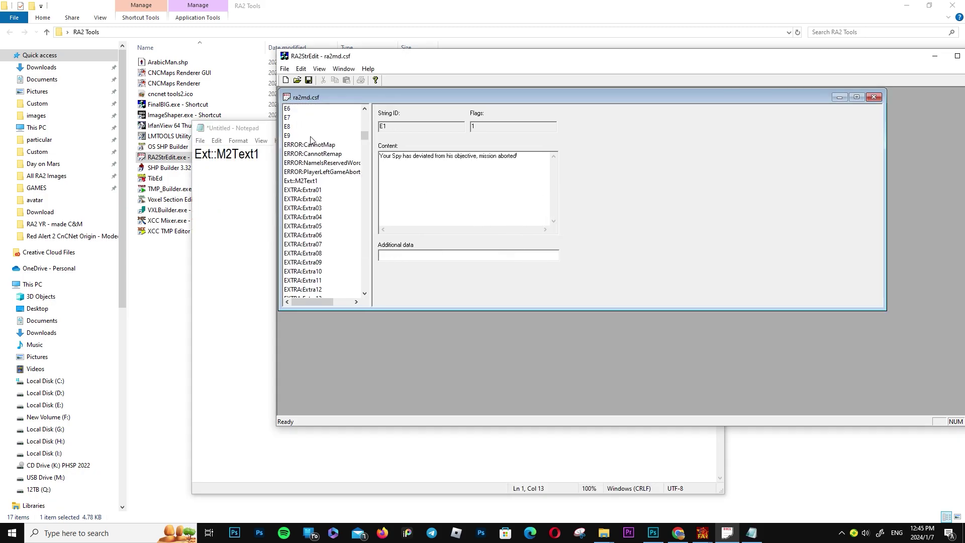
click(312, 183)
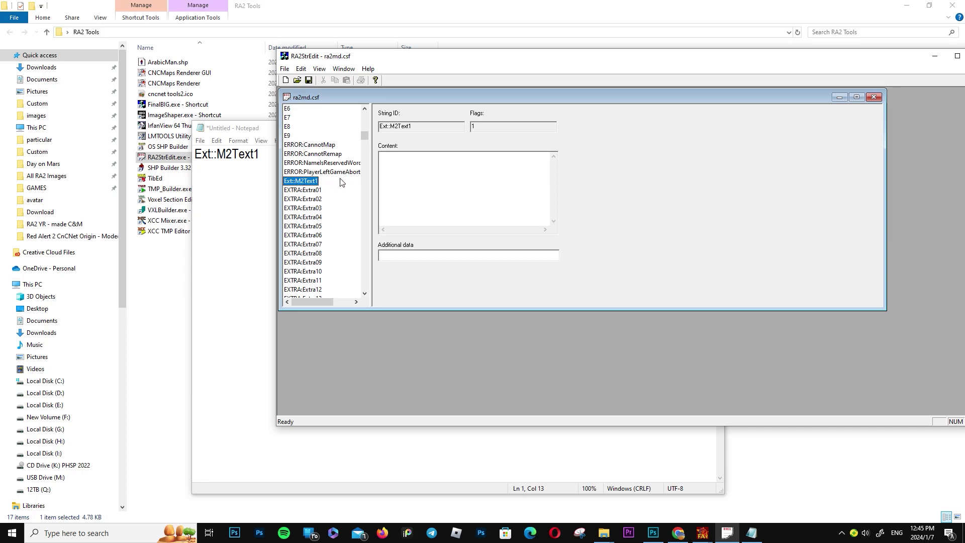
click(426, 162)
click(703, 532)
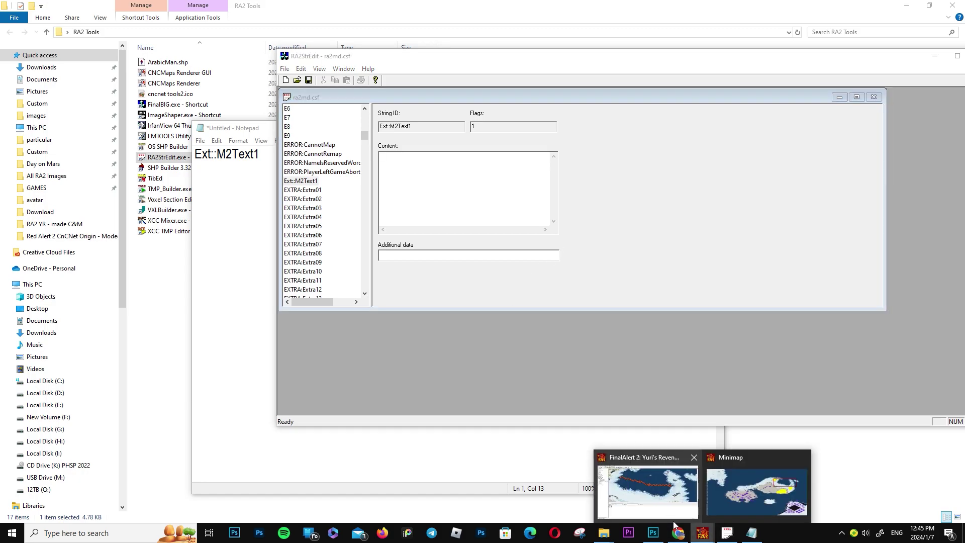
click(663, 503)
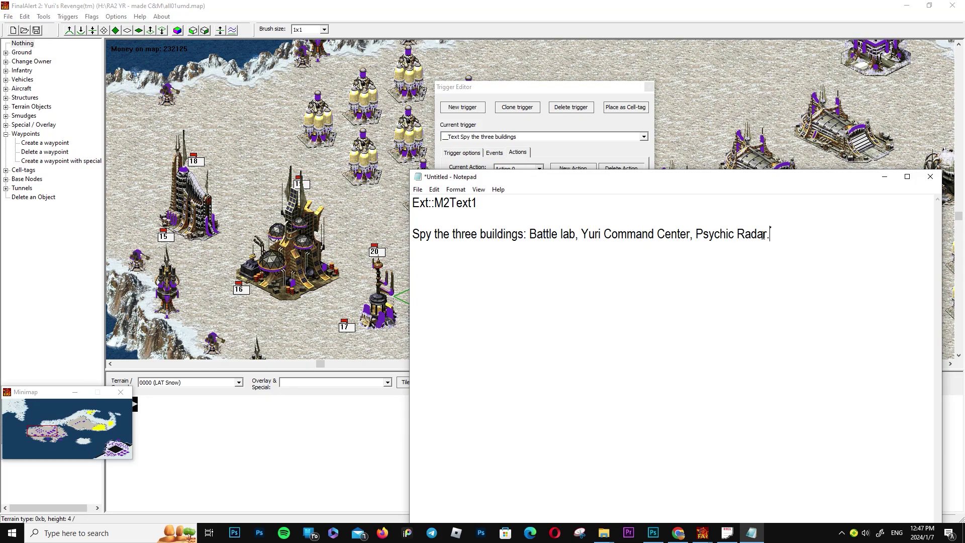
Copy the Notepad mission sentence into the Ext::M2Text1 string's content
drag(768, 234, 414, 239)
right_click(428, 236)
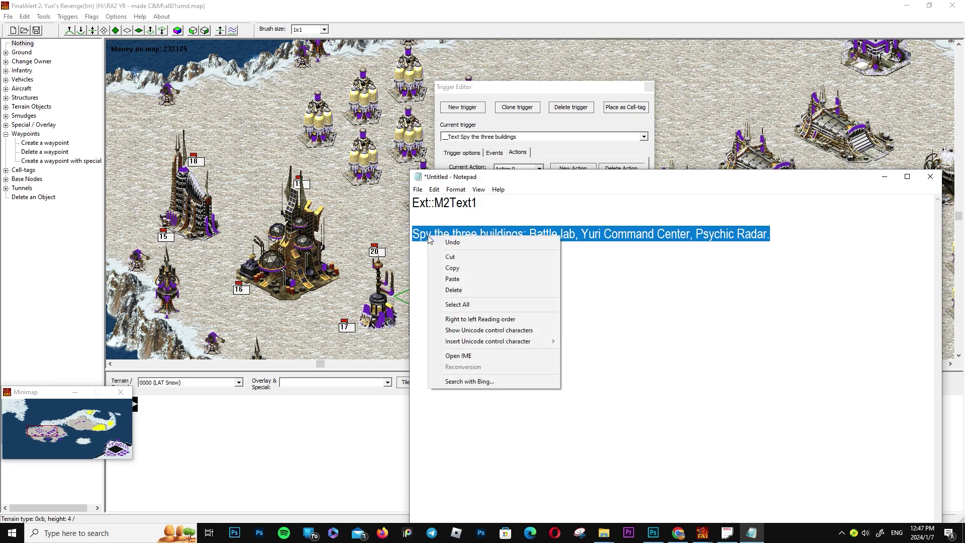
click(452, 269)
click(728, 533)
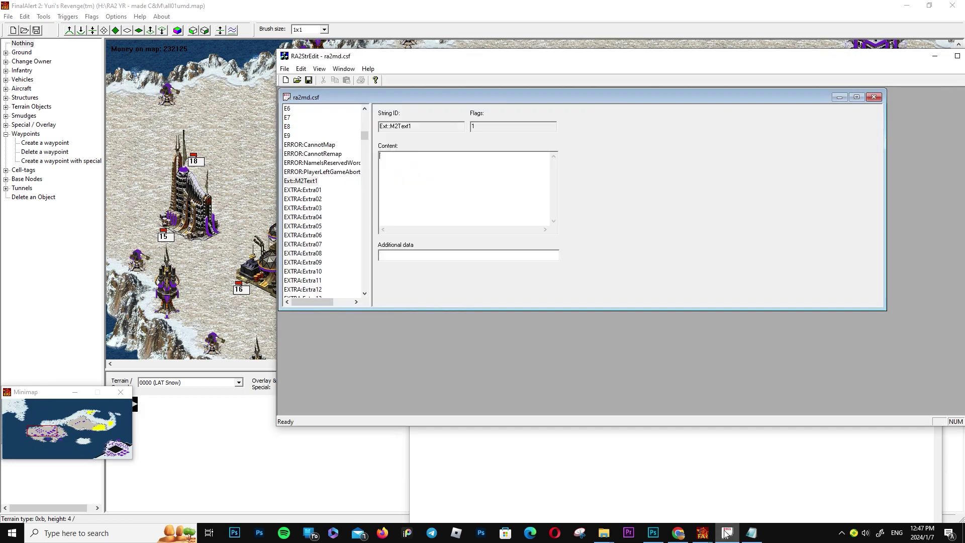
right_click(399, 162)
click(423, 203)
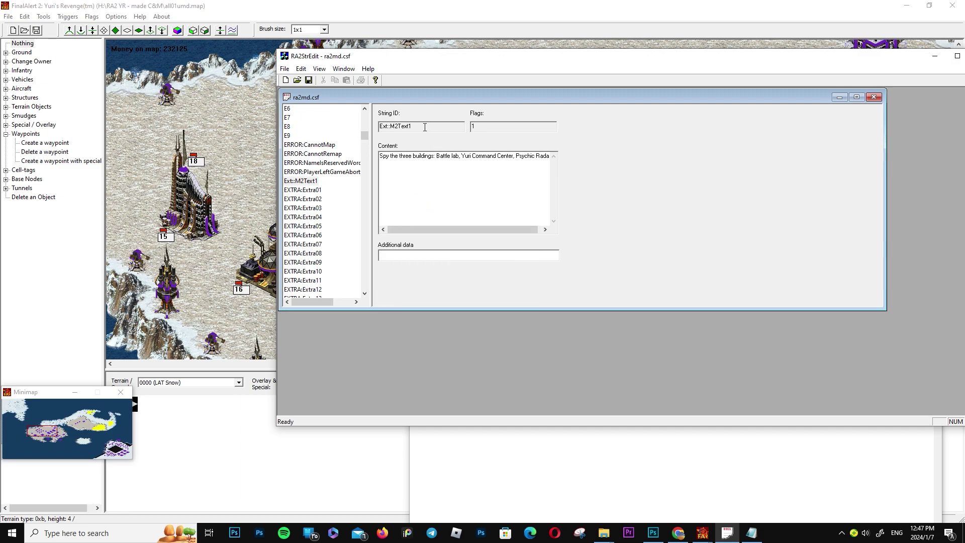
Copy the string ID Ext::M2Text1 from RA2StrEdit
drag(425, 128, 374, 127)
right_click(400, 126)
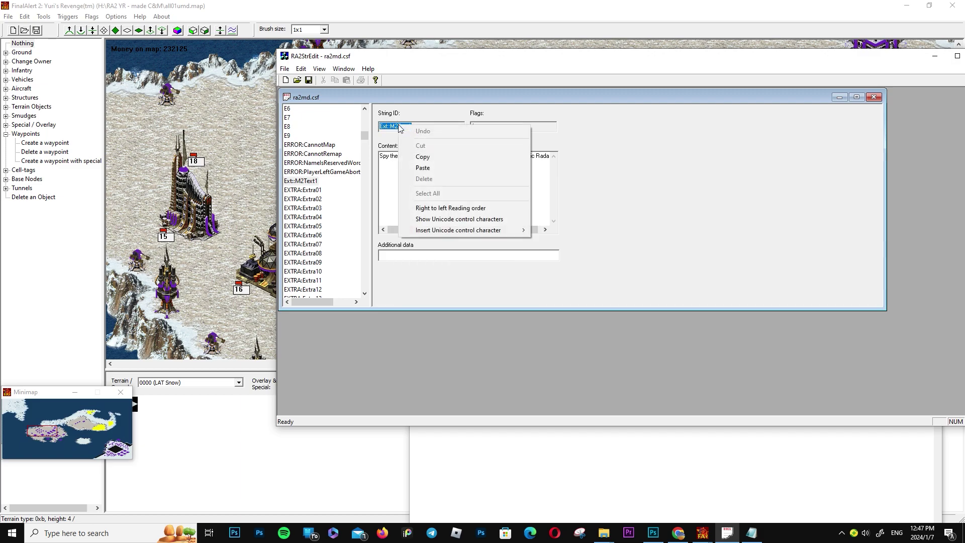
click(418, 156)
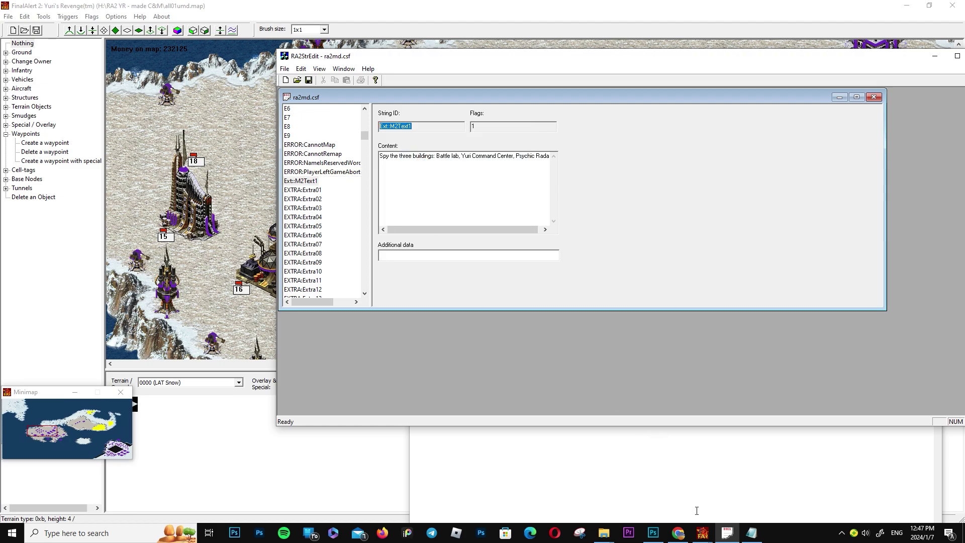
Replace the text trigger action's value with Ext::M2Text1 in the Trigger Editor
mouse_move(703, 533)
click(660, 484)
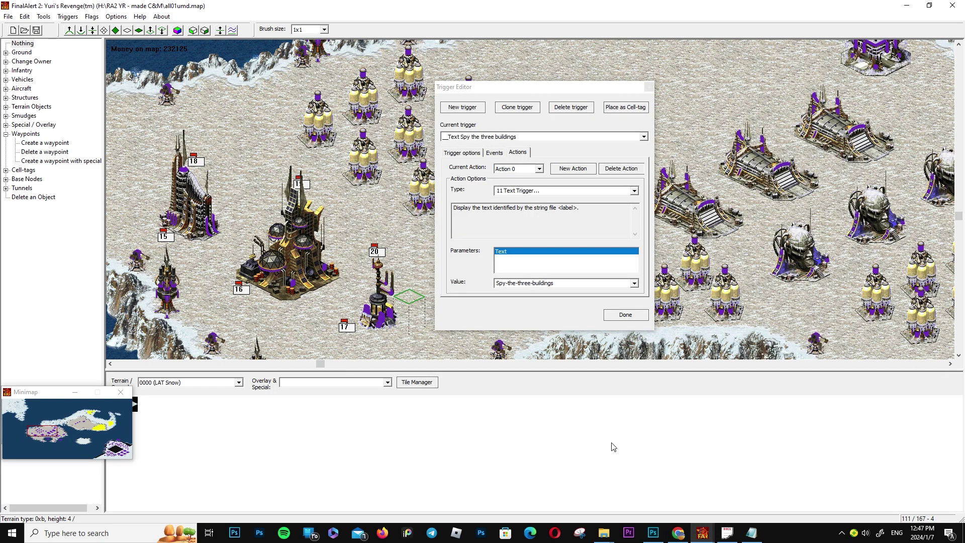
click(564, 283)
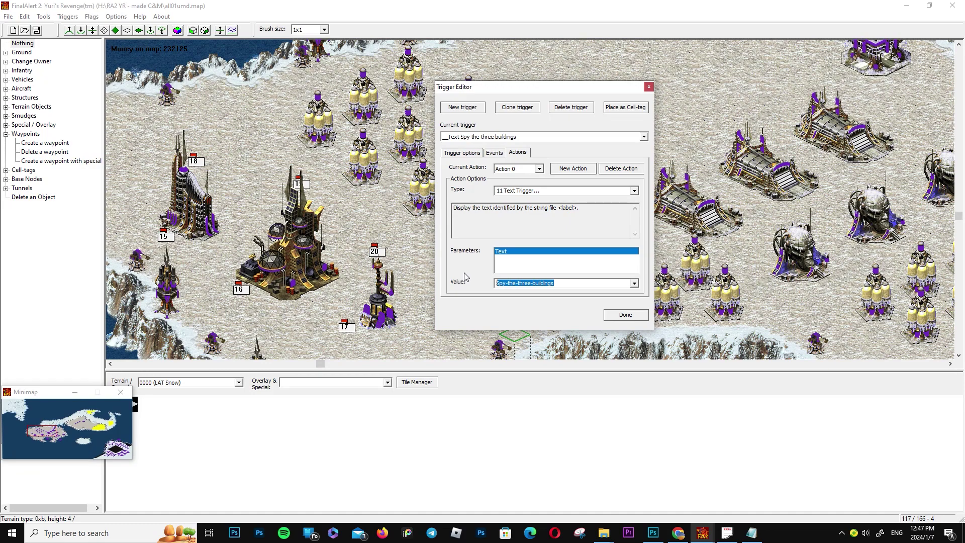
key(ctrl+v)
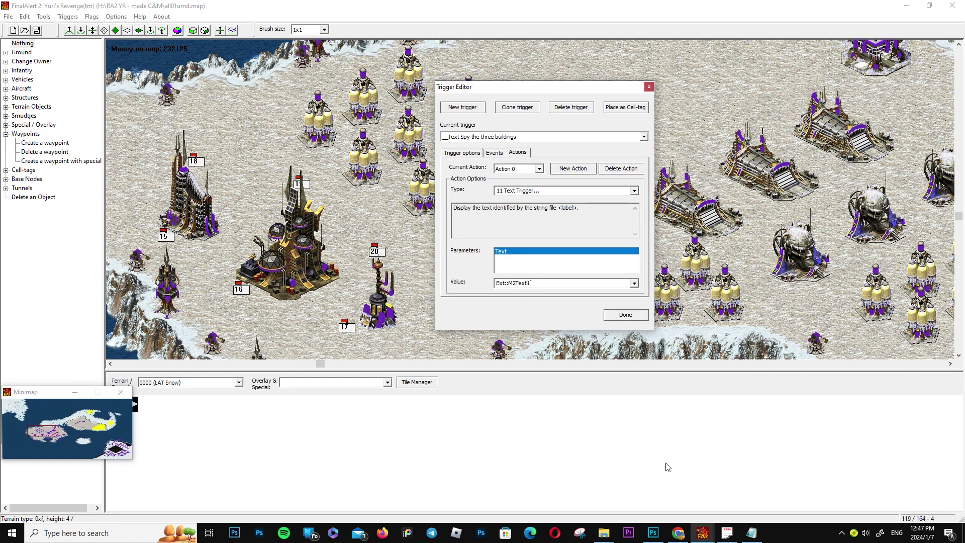
Save ra2md.csf in RA2StrEdit as English (language 0)
click(728, 533)
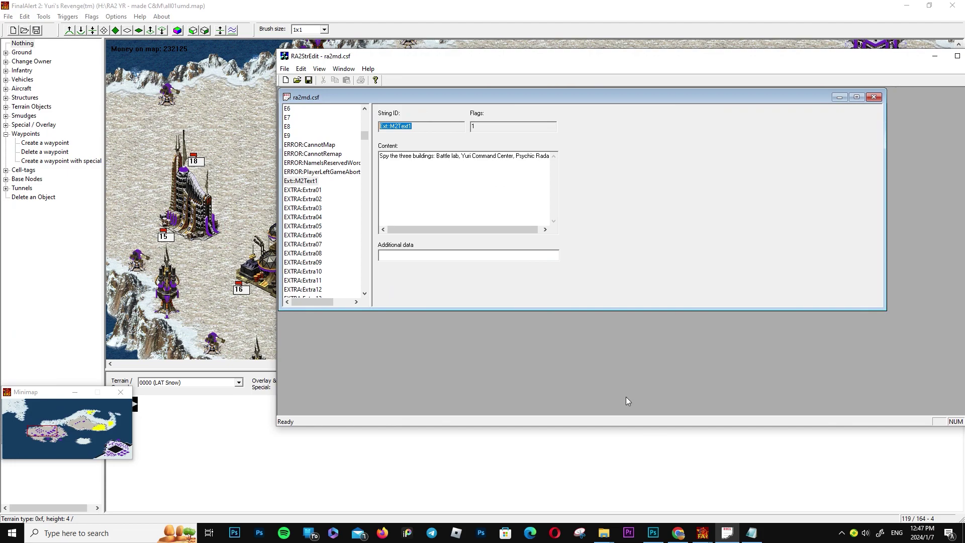
click(309, 80)
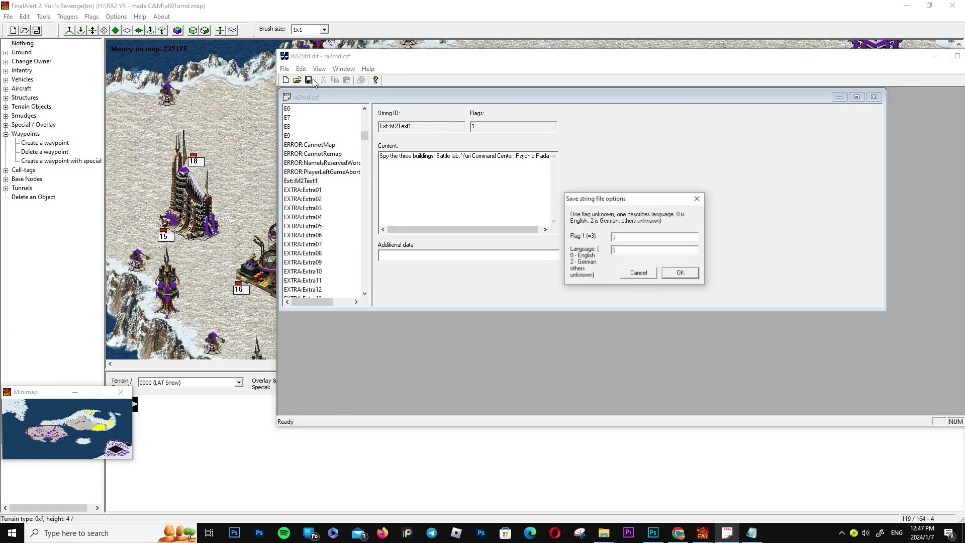
click(681, 273)
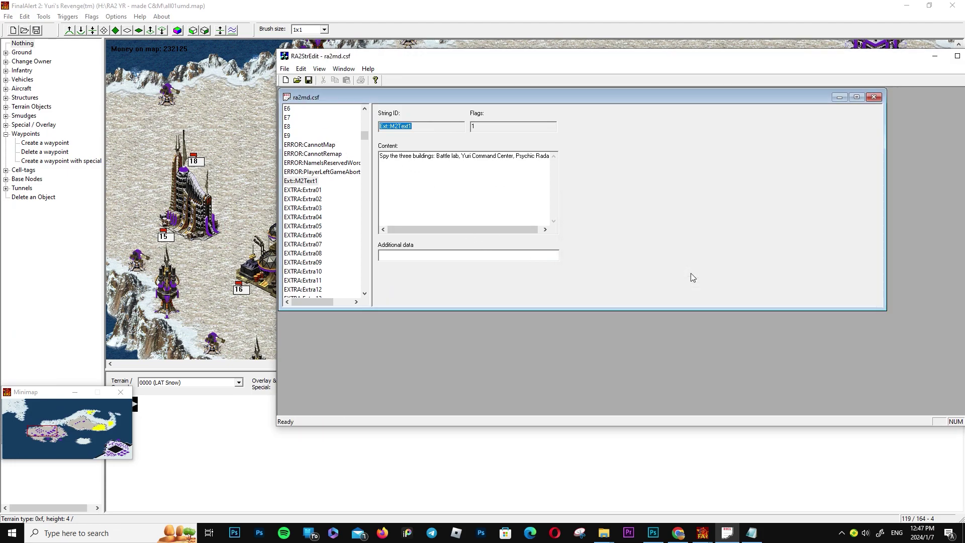
Copy the saved ra2md.csf from RA2StrEdit's file location
mouse_move(612, 538)
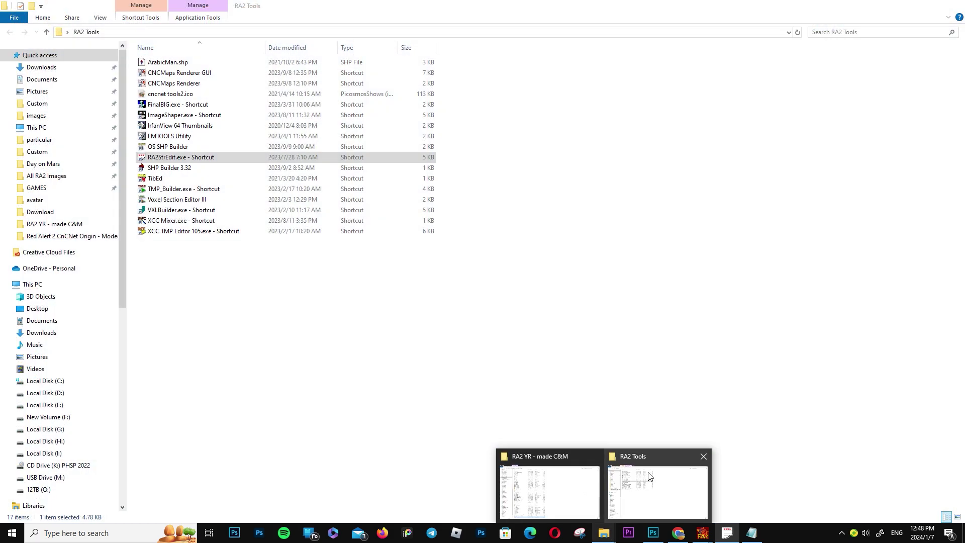
click(626, 487)
double_click(141, 158)
right_click(141, 157)
click(177, 186)
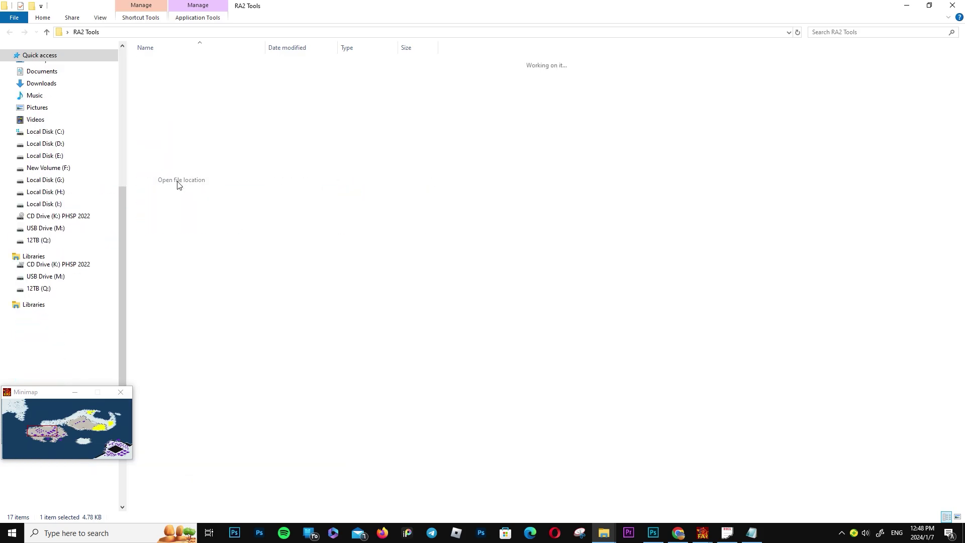
click(150, 73)
right_click(143, 71)
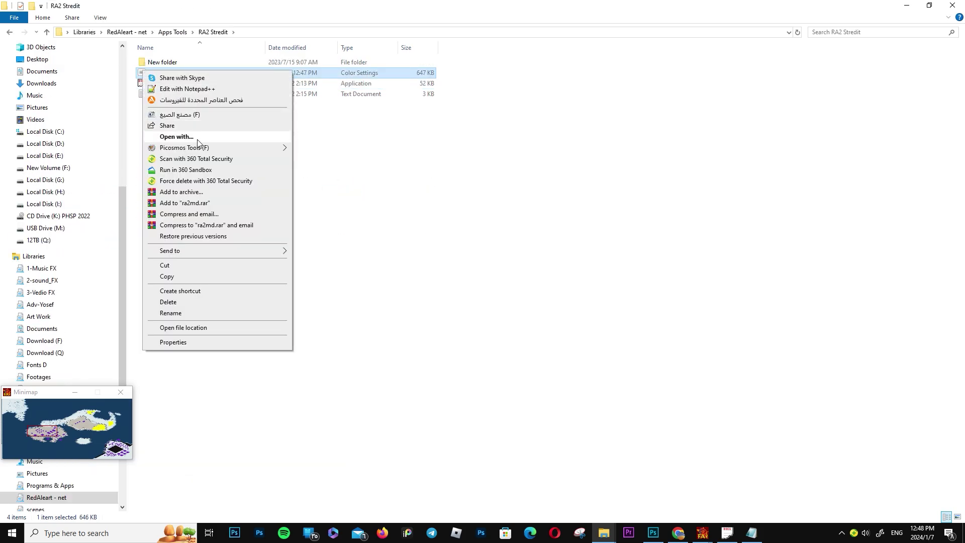
click(166, 276)
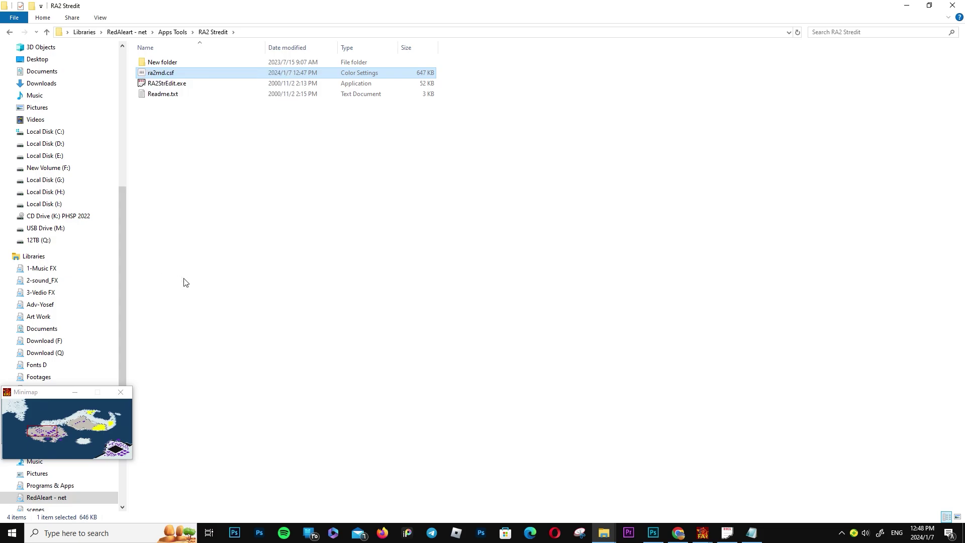
Paste ra2md.csf into the RA2 YR - made C&M folder, replacing the old file
mouse_move(604, 533)
click(510, 485)
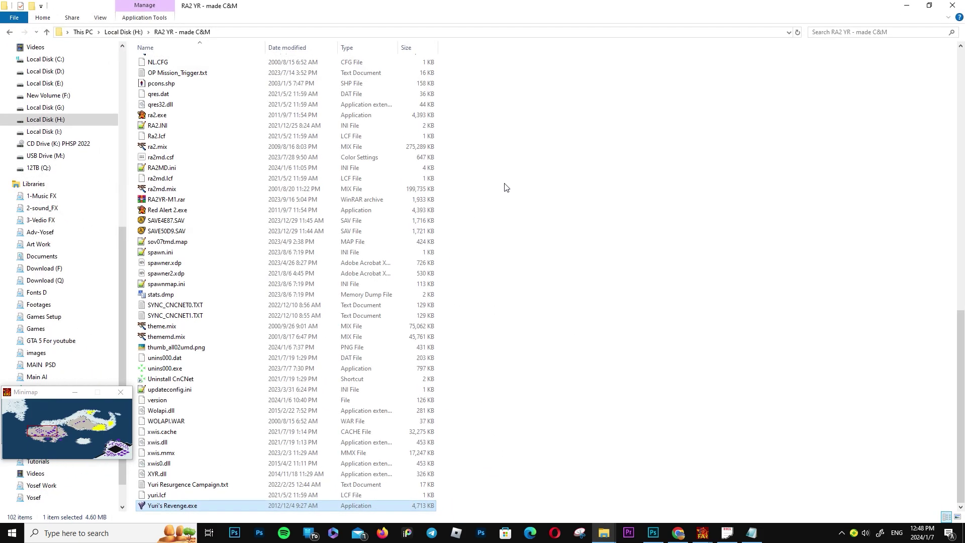
right_click(507, 183)
click(548, 249)
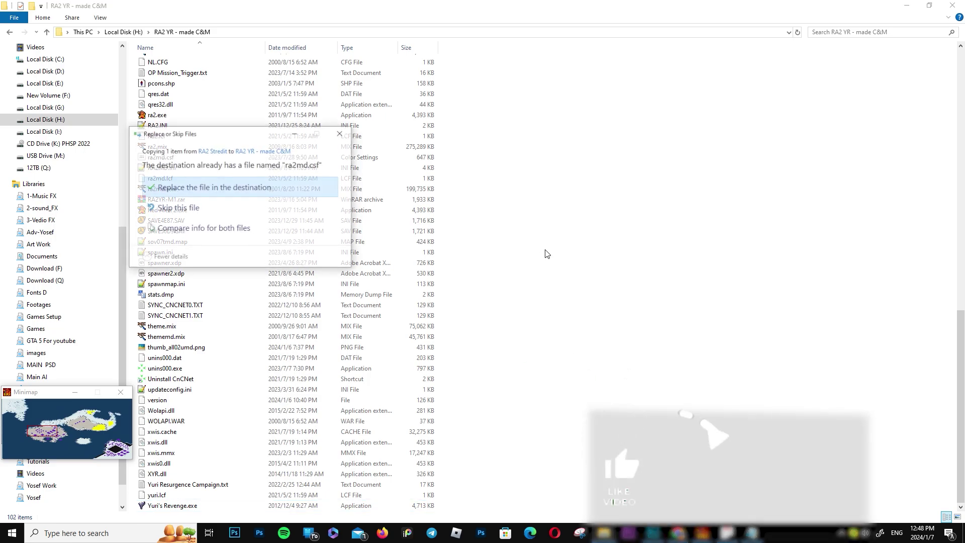
click(224, 186)
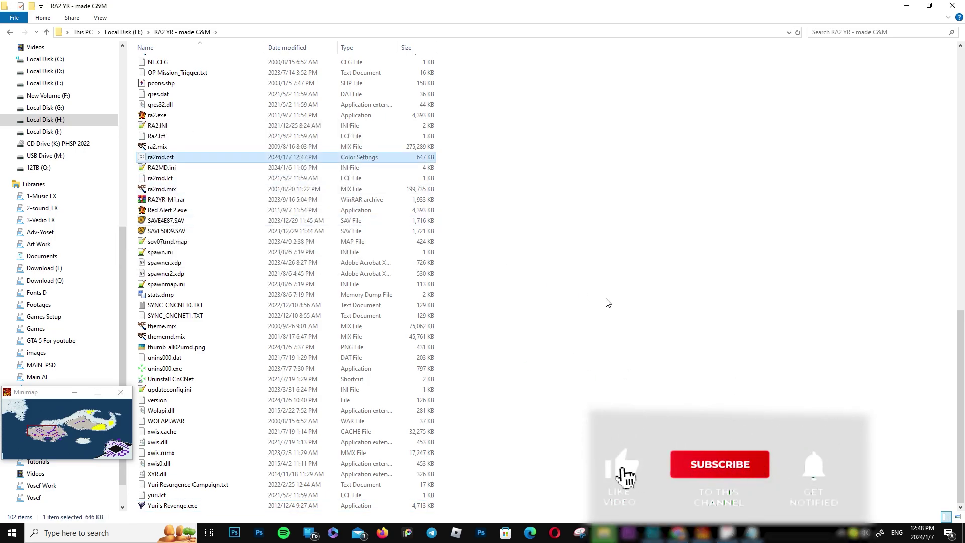